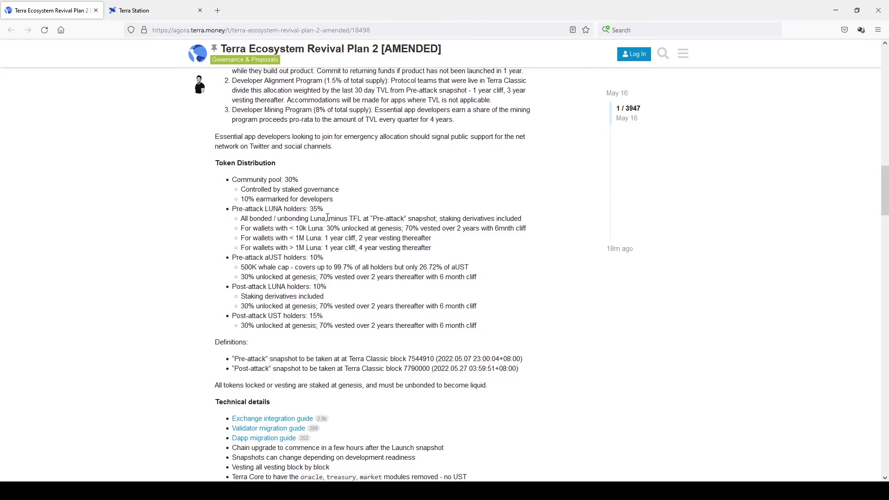
- Examine the pre-attack LUNA holders' share in the Token Distribution section of the Terra Ecosystem Revival Plan 2 post
{"action": "left_click_drag", "start_coordinate": [313, 209], "coordinate": [323, 209]}
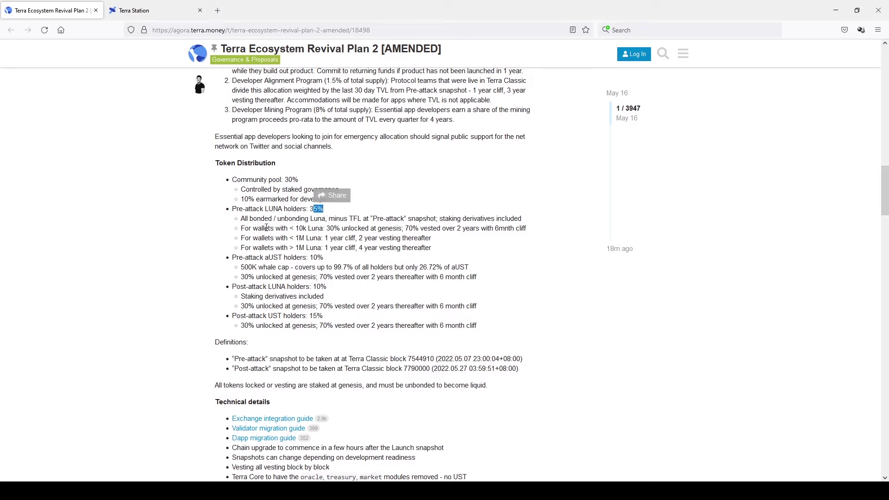
{"action": "left_click", "coordinate": [279, 180]}
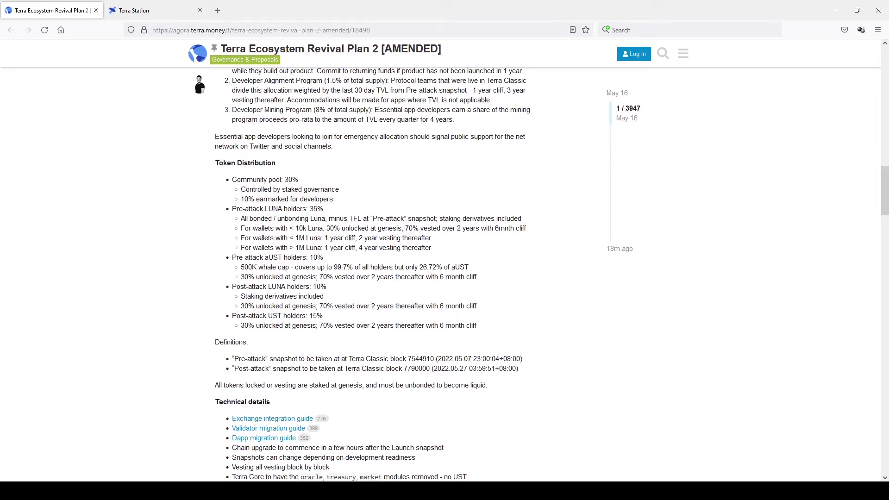
- Switch to Terra Station and examine the passing threshold in the vote results of proposal 1623
{"action": "left_click", "coordinate": [156, 4]}
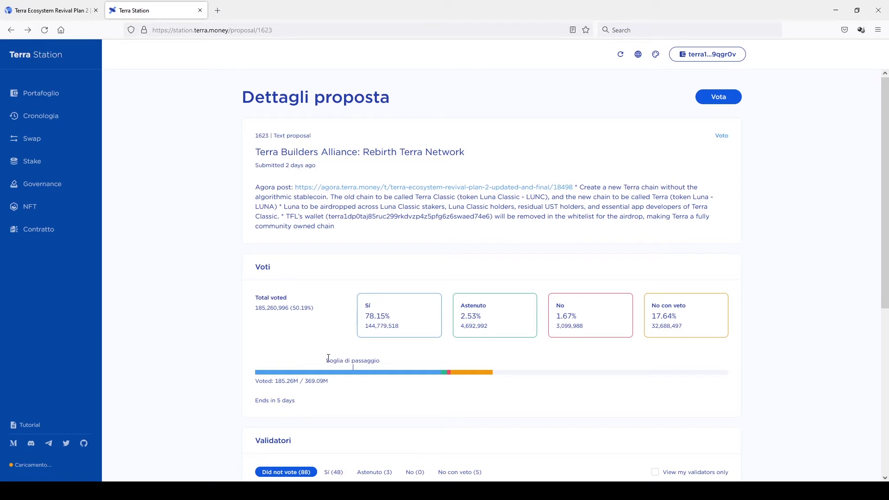
{"action": "left_click_drag", "start_coordinate": [327, 360], "coordinate": [422, 366]}
{"action": "scroll", "coordinate": [360, 343], "scroll_direction": "down", "scroll_amount": 3}
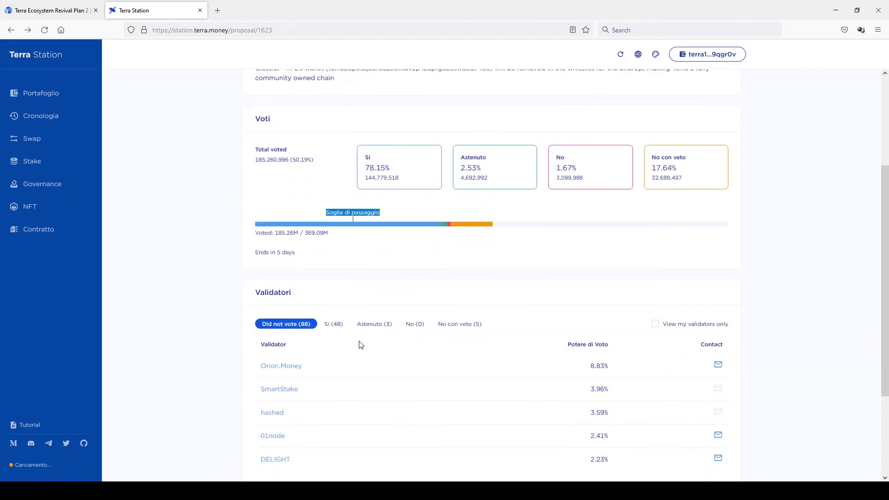
- Examine which validators voted Sí, Astenuto or No con veto on proposal 1623 and which did not vote
{"action": "left_click", "coordinate": [334, 325]}
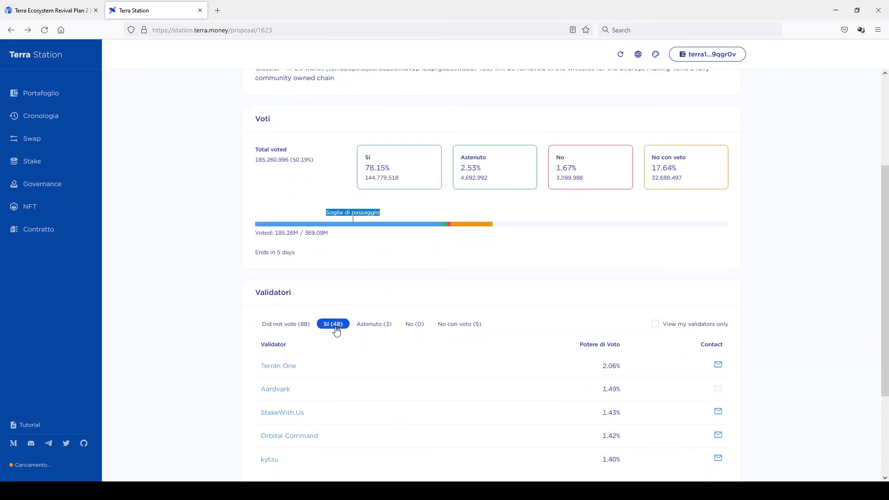
{"action": "left_click", "coordinate": [374, 325]}
{"action": "left_click", "coordinate": [458, 326]}
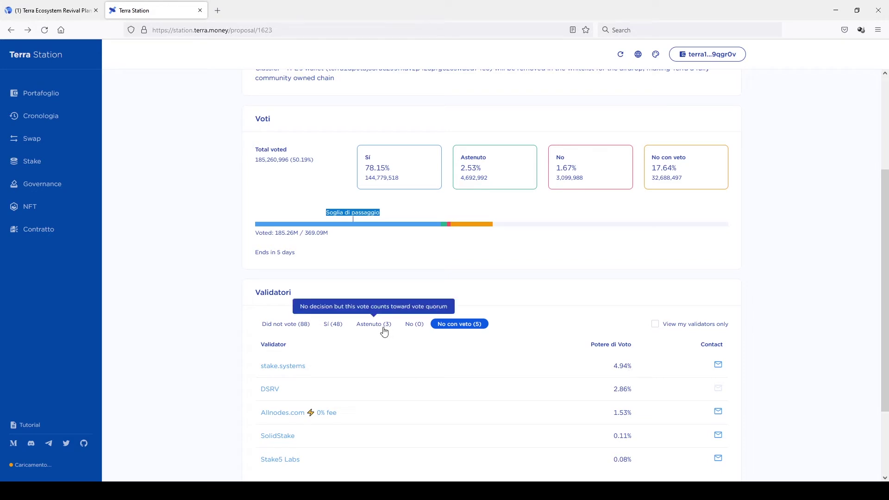
{"action": "left_click", "coordinate": [333, 325]}
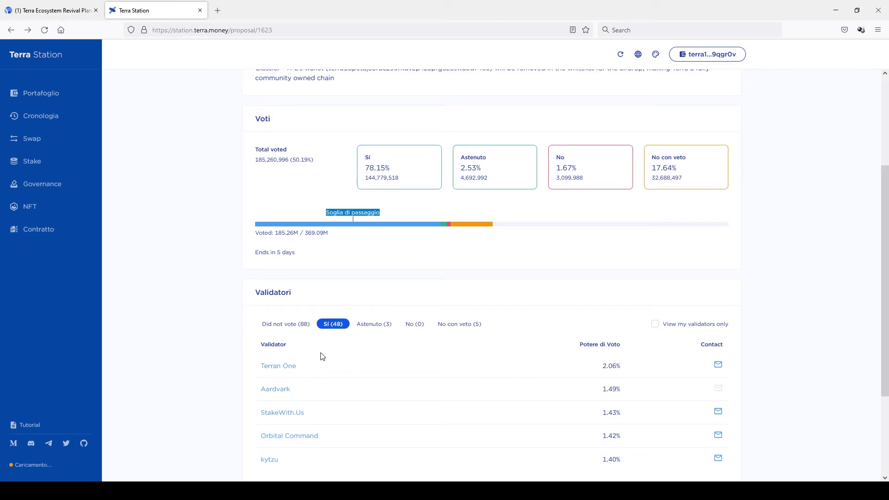
{"action": "left_click", "coordinate": [298, 328]}
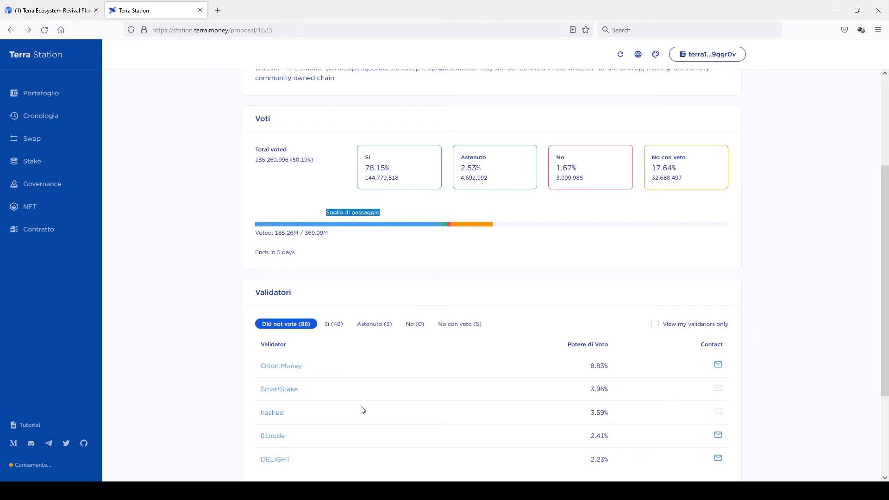
{"action": "scroll", "coordinate": [362, 409], "scroll_direction": "down", "scroll_amount": 2}
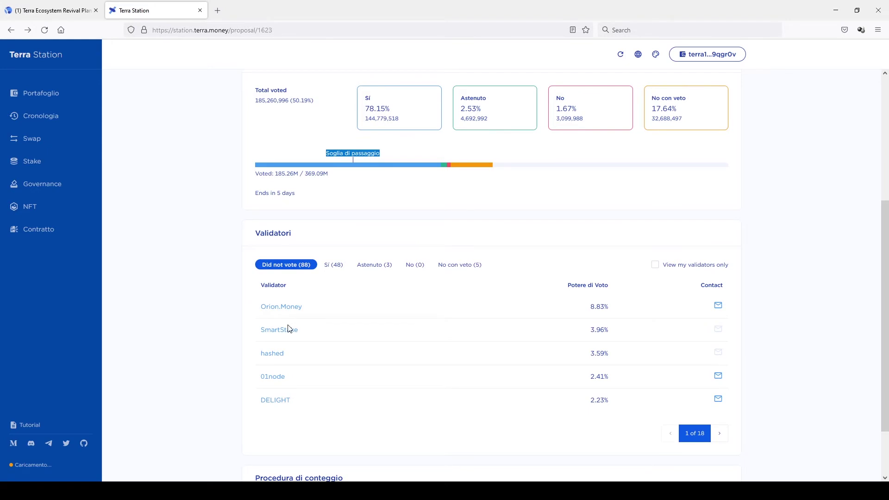
{"action": "scroll", "coordinate": [468, 383], "scroll_direction": "up", "scroll_amount": 5}
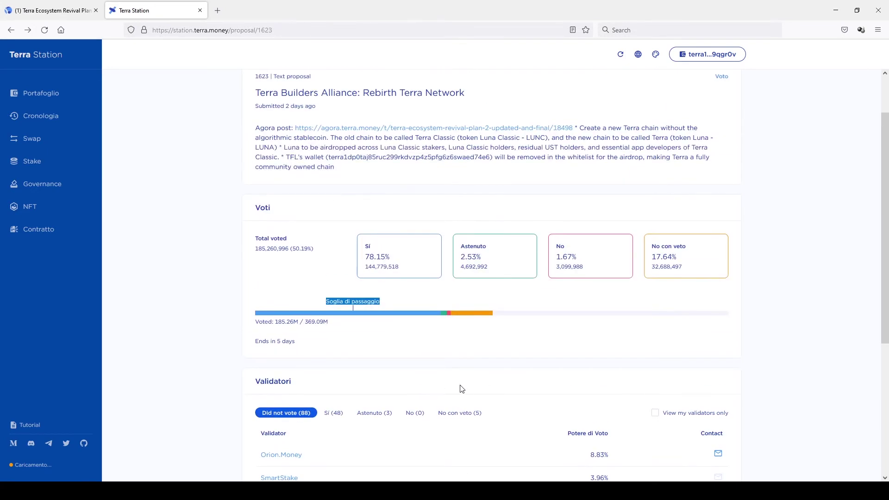
{"action": "scroll", "coordinate": [461, 389], "scroll_direction": "up", "scroll_amount": 2}
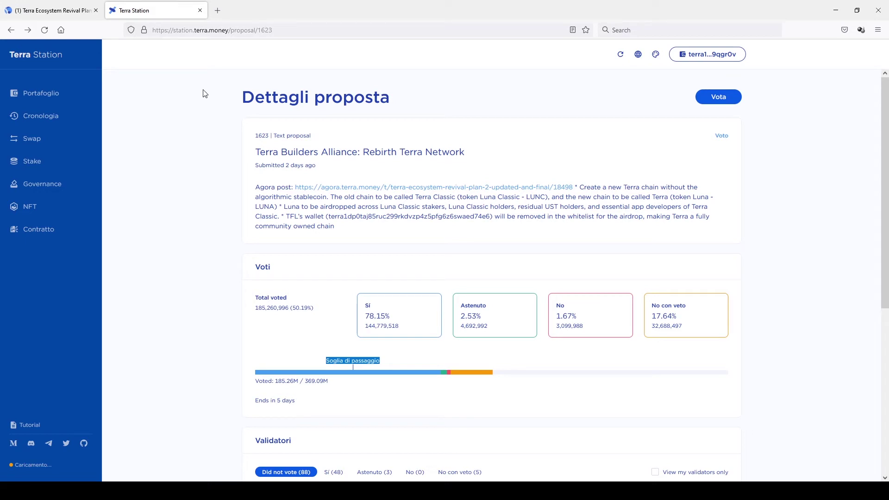
- Open proposal 1623, Terra Builders Alliance: Rebirth Terra Network, from the Governance list and check its total voted share
{"action": "left_click", "coordinate": [78, 6]}
{"action": "left_click", "coordinate": [130, 5]}
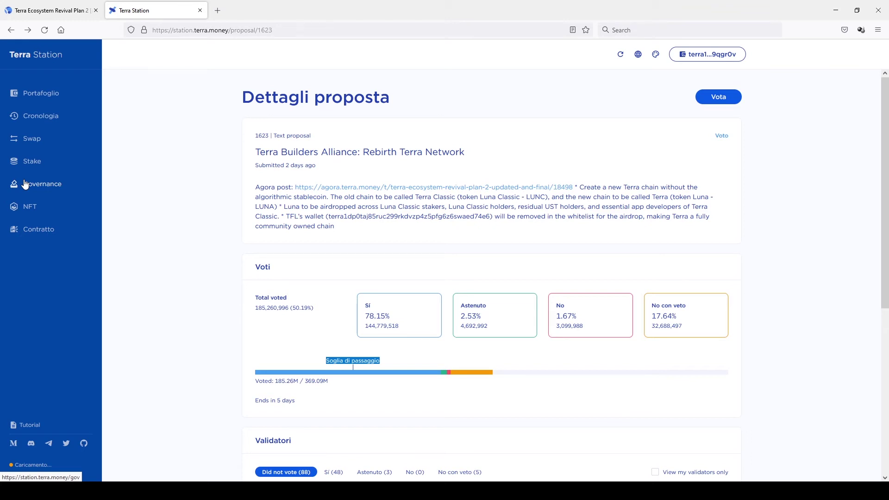
{"action": "left_click", "coordinate": [49, 191]}
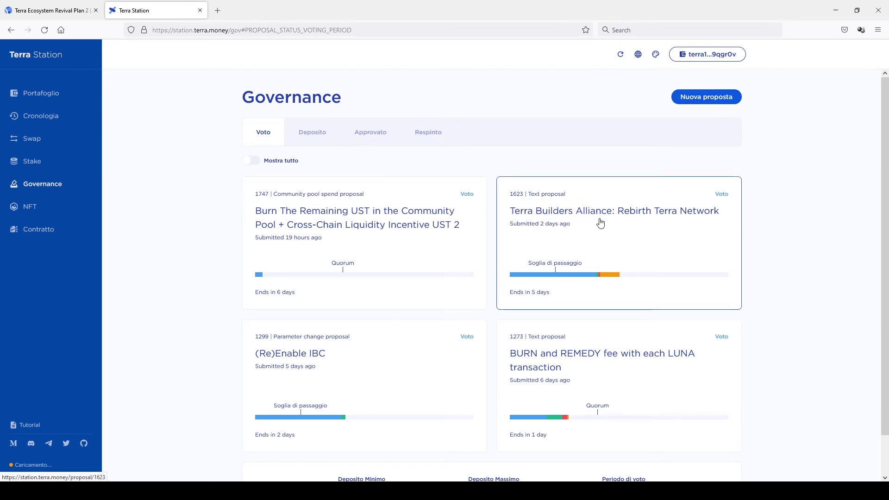
{"action": "left_click", "coordinate": [597, 222]}
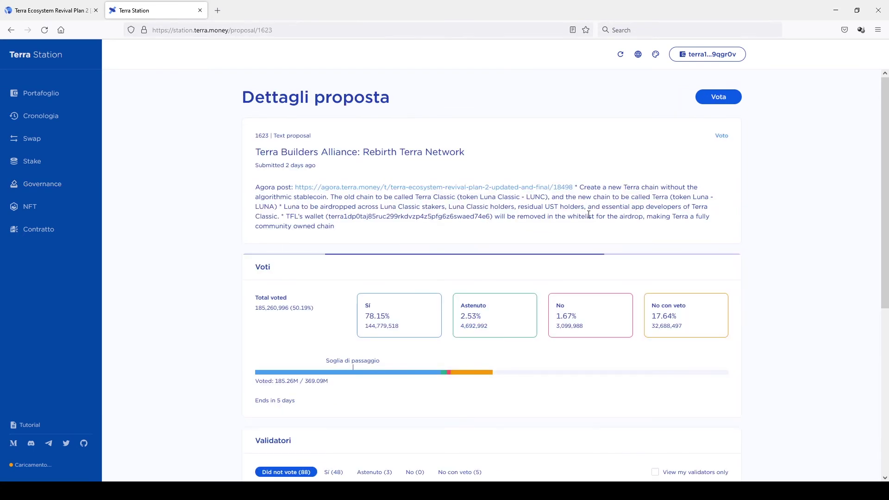
{"action": "scroll", "coordinate": [390, 259], "scroll_direction": "down", "scroll_amount": 2}
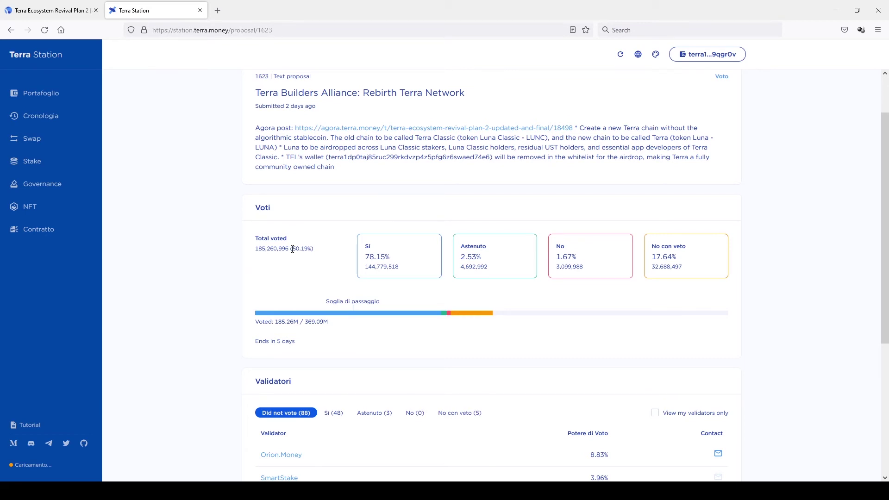
{"action": "left_click_drag", "start_coordinate": [292, 249], "coordinate": [312, 249]}
{"action": "scroll", "coordinate": [500, 259], "scroll_direction": "down", "scroll_amount": 3}
{"action": "scroll", "coordinate": [496, 268], "scroll_direction": "up", "scroll_amount": 5}
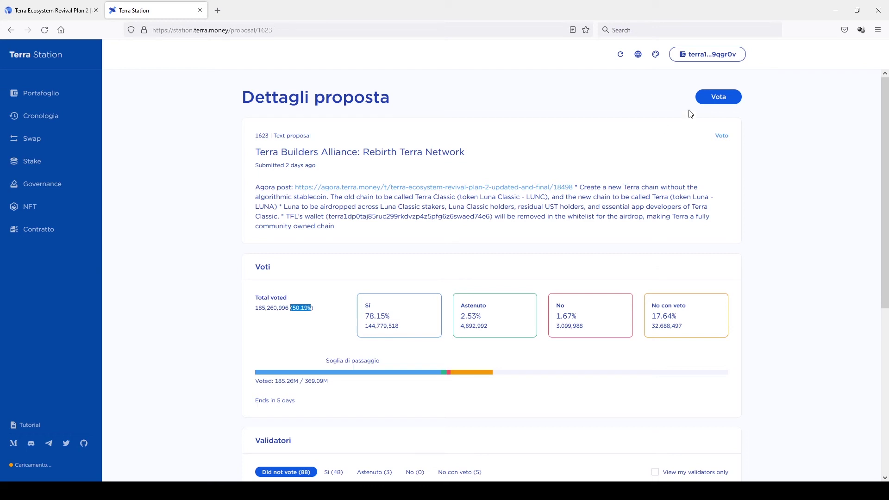
- Open the voting form for proposal 1623, look through the vote options and choose Sí
{"action": "left_click", "coordinate": [726, 98]}
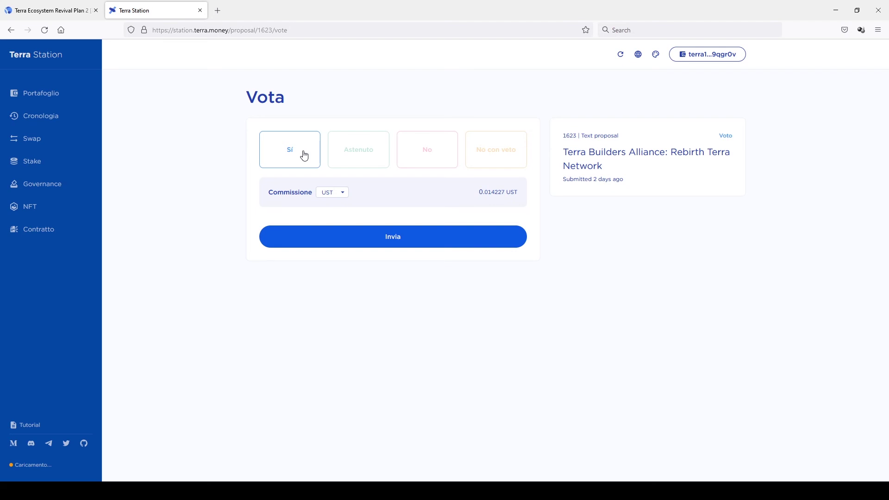
{"action": "left_click", "coordinate": [355, 154]}
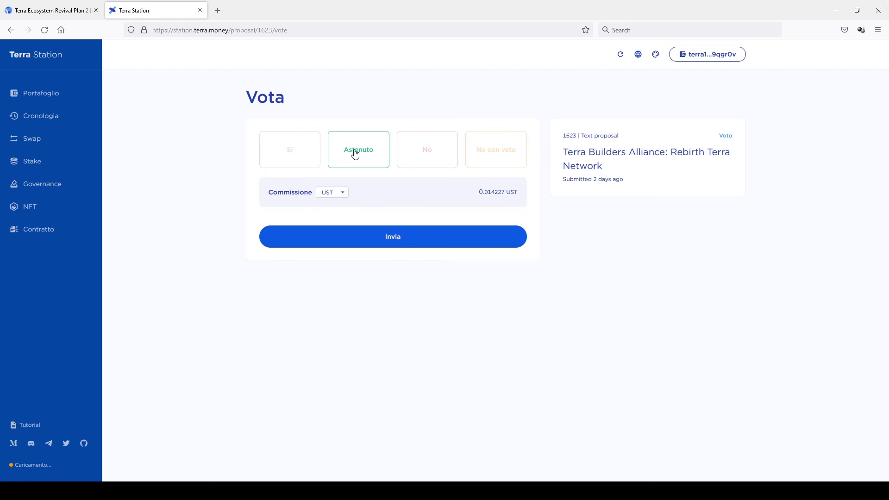
{"action": "left_click", "coordinate": [420, 155]}
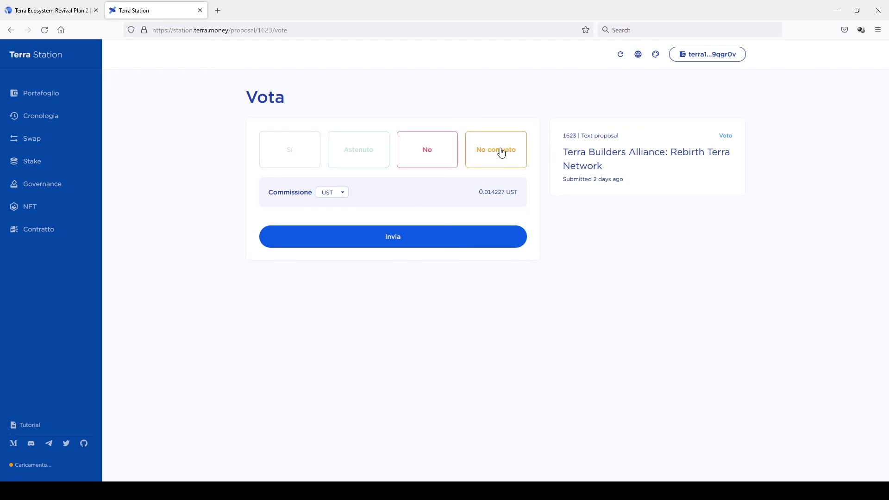
{"action": "left_click", "coordinate": [499, 153]}
{"action": "left_click", "coordinate": [284, 162]}
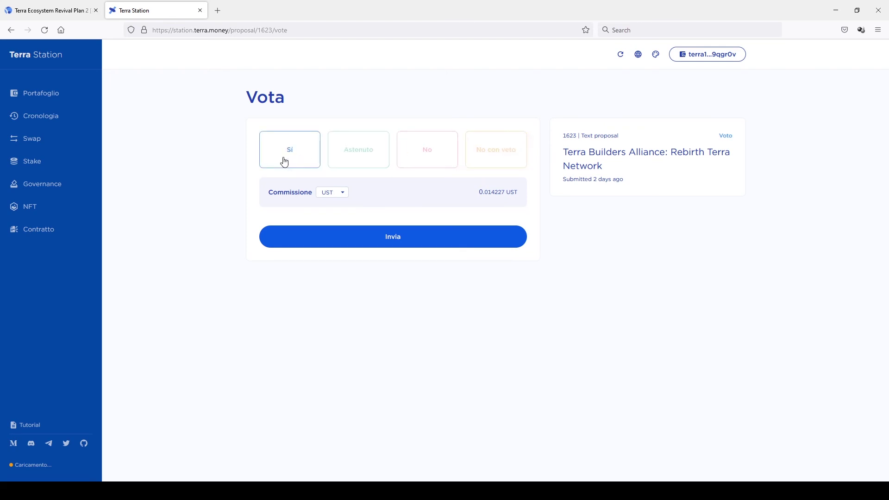
- Keep UST as the fee currency, check the fee amount and submit the Sí vote
{"action": "left_click", "coordinate": [346, 197]}
{"action": "left_click", "coordinate": [336, 206]}
{"action": "left_click", "coordinate": [334, 214]}
{"action": "left_click_drag", "start_coordinate": [478, 192], "coordinate": [511, 192]}
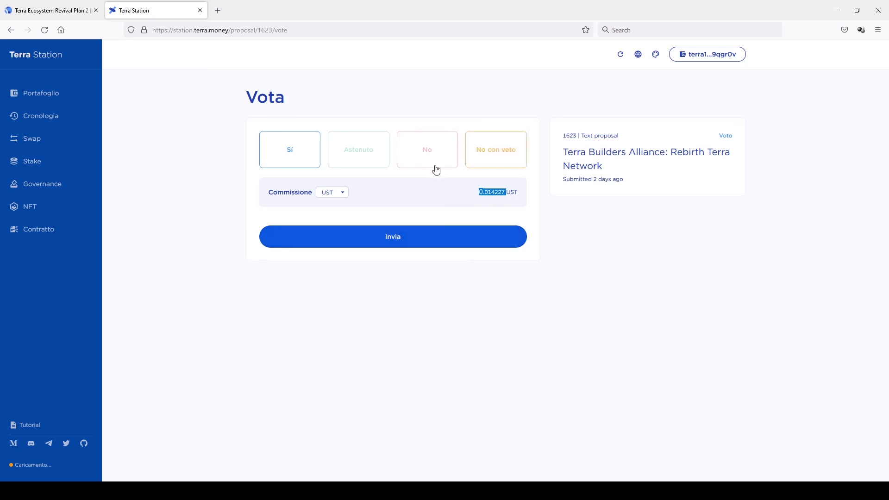
{"action": "left_click", "coordinate": [430, 238]}
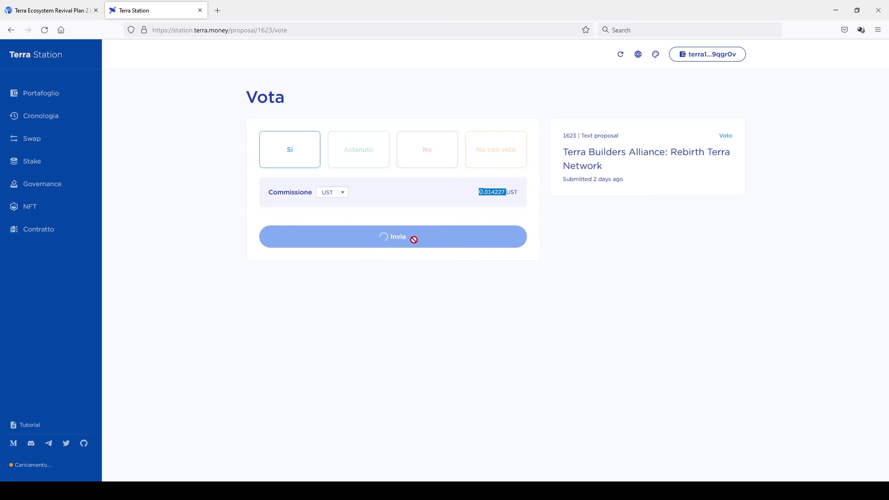
- Reload the voting page and reopen proposal 1623 from the Governance list to review its vote results
{"action": "left_click", "coordinate": [45, 30]}
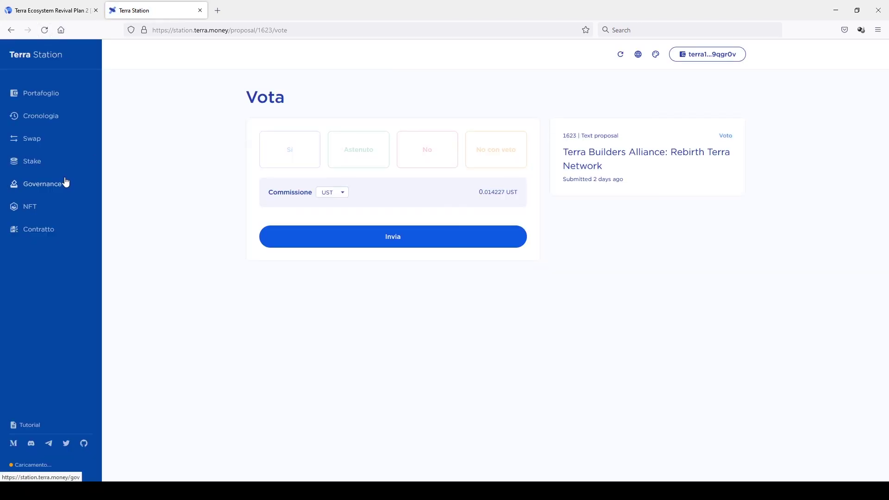
{"action": "left_click", "coordinate": [65, 186]}
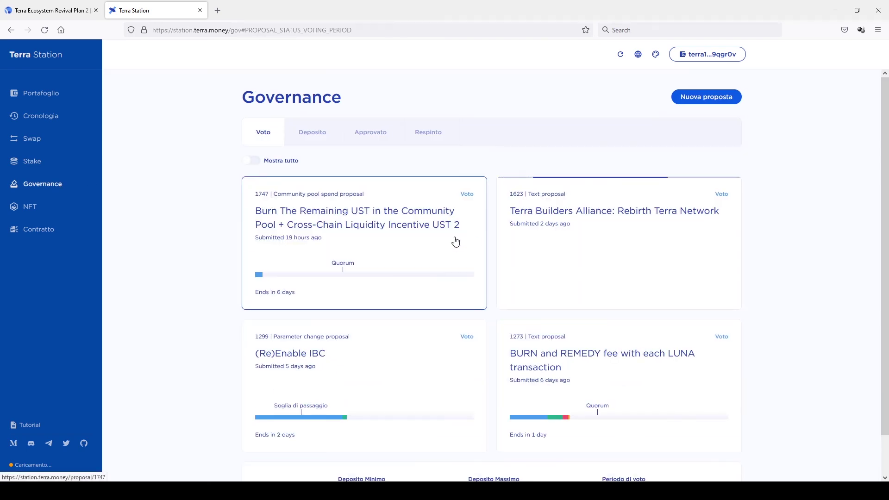
{"action": "left_click", "coordinate": [605, 218]}
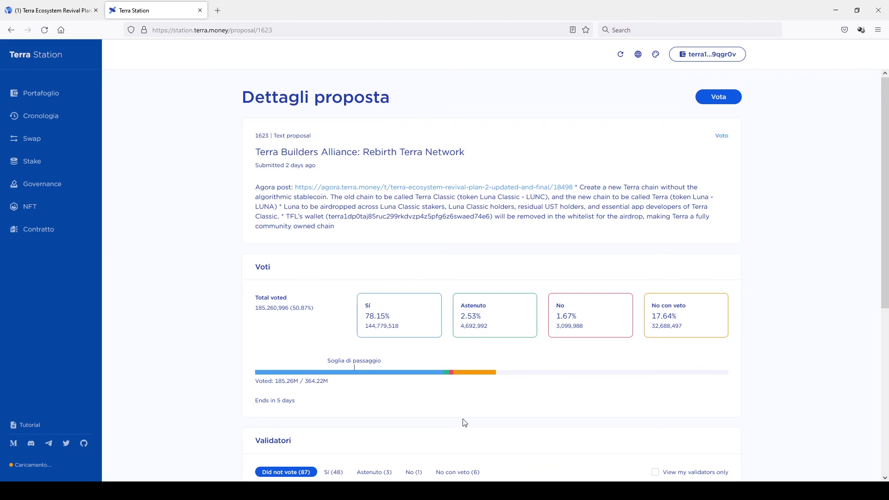
{"action": "scroll", "coordinate": [464, 421], "scroll_direction": "down", "scroll_amount": 2}
{"action": "scroll", "coordinate": [473, 419], "scroll_direction": "up", "scroll_amount": 2}
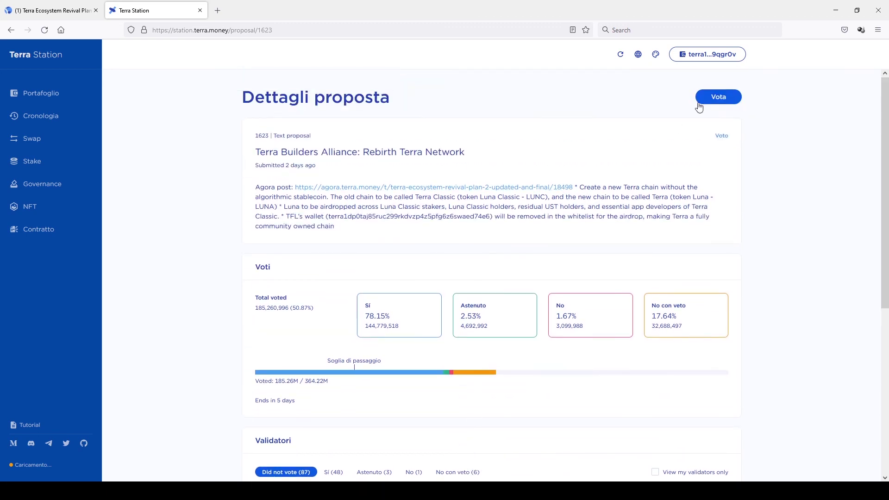